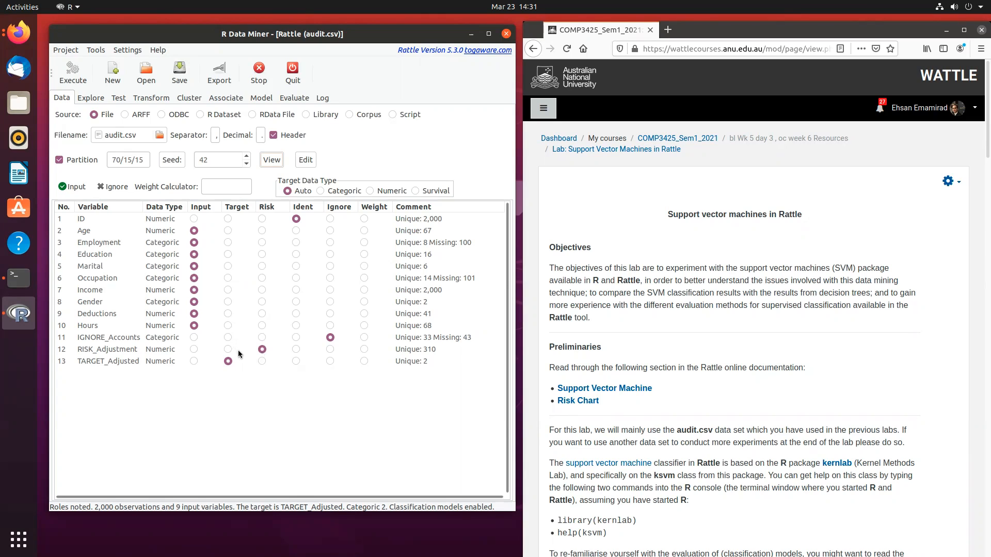
# Step: View the audit.csv records in the data viewer, widening it to show all columns through TARGET_Adjusted, and close it
pyautogui.click(268, 160)
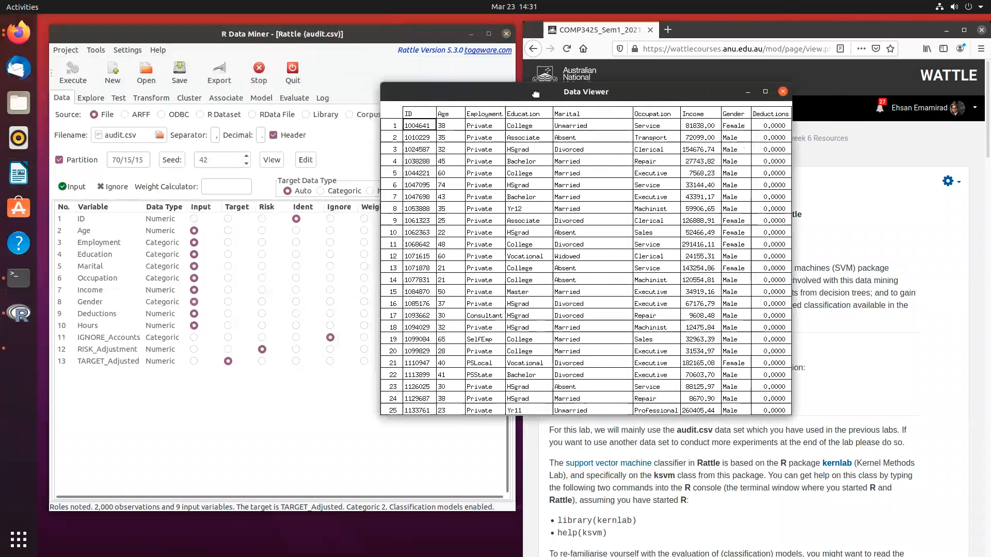
pyautogui.moveTo(806, 226); pyautogui.dragTo(955, 225)
pyautogui.moveTo(735, 102); pyautogui.dragTo(441, 109)
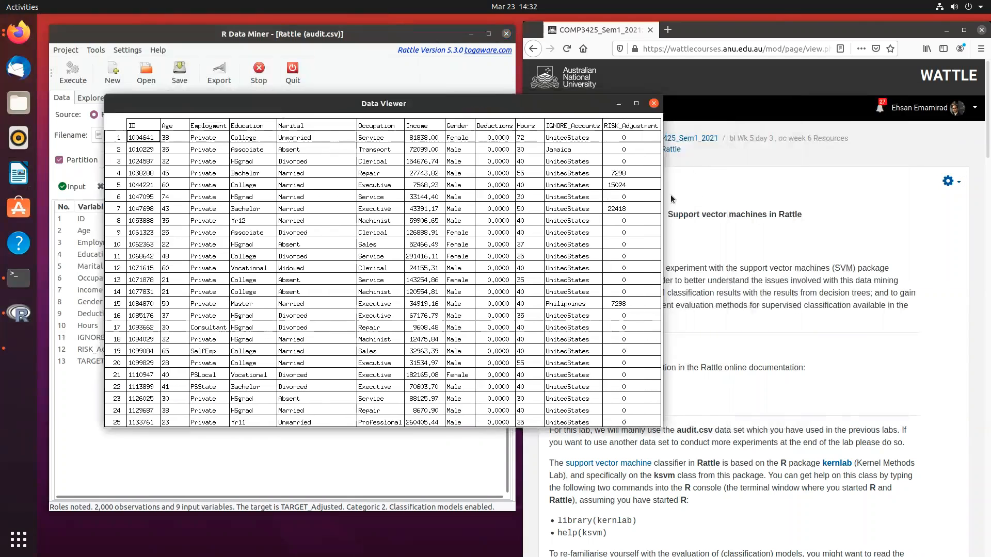
pyautogui.moveTo(662, 180); pyautogui.dragTo(777, 217)
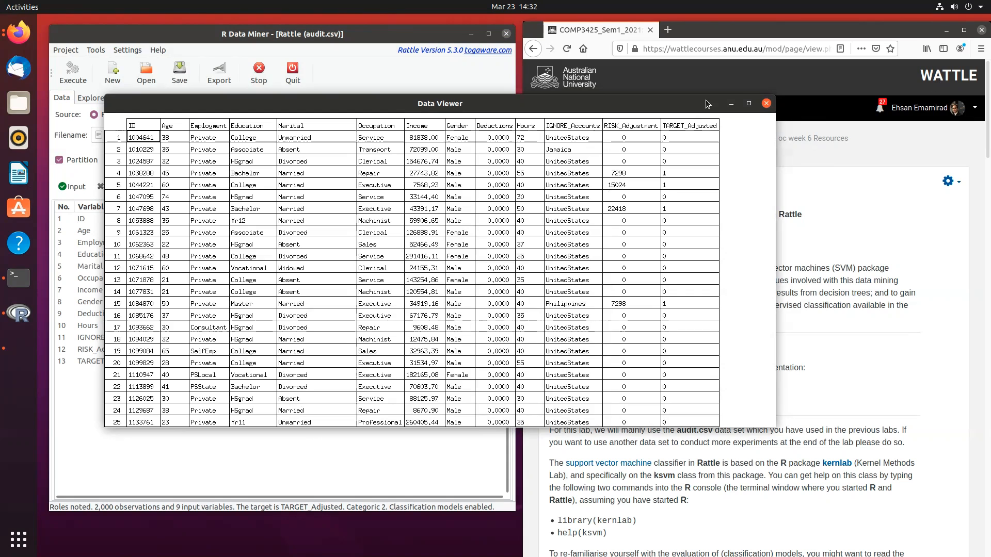
pyautogui.click(767, 103)
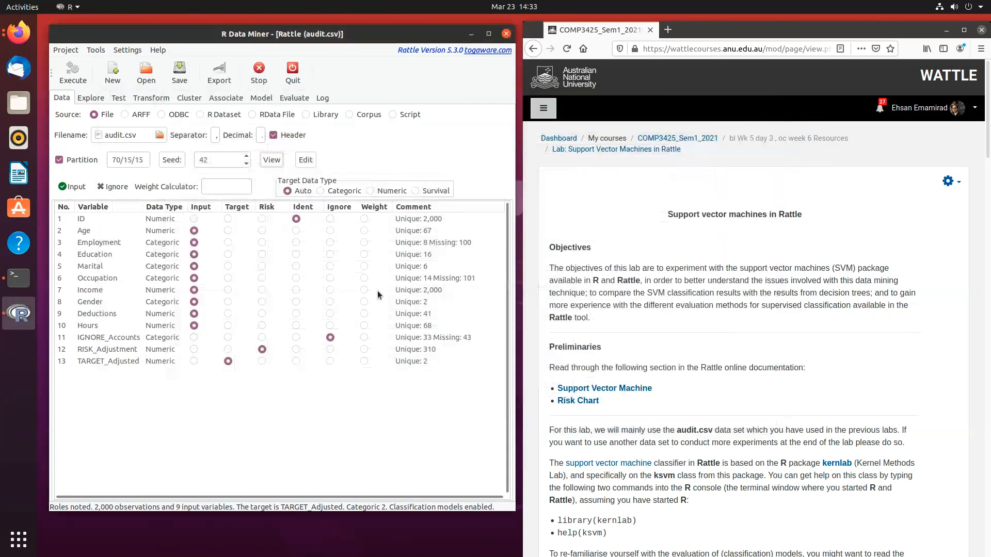
# Step: Build an SVM model for TARGET_Adjusted using the Radial Basis (rbfdot) kernel without additional options
pyautogui.scroll(-6, 716, 392)
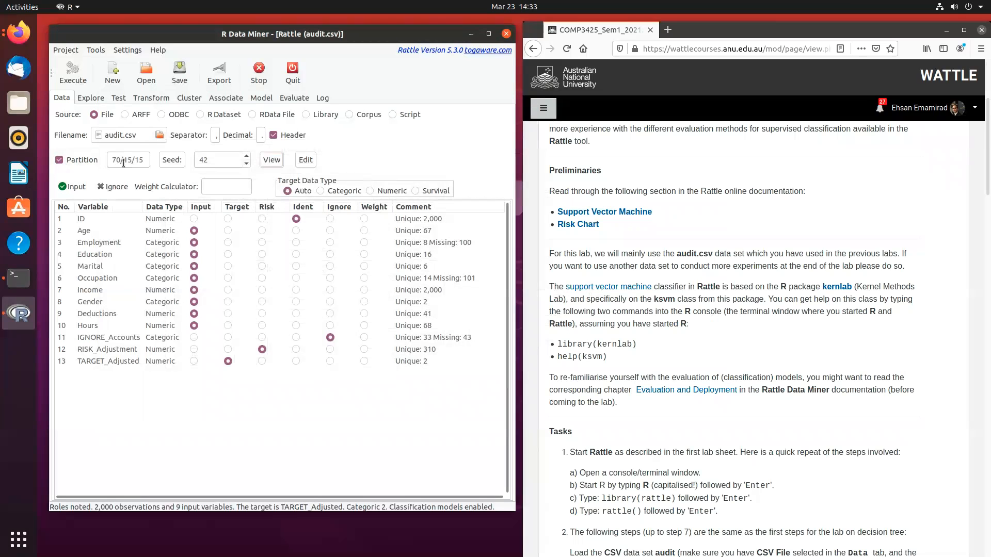
pyautogui.scroll(-7, 695, 364)
pyautogui.scroll(-2, 696, 368)
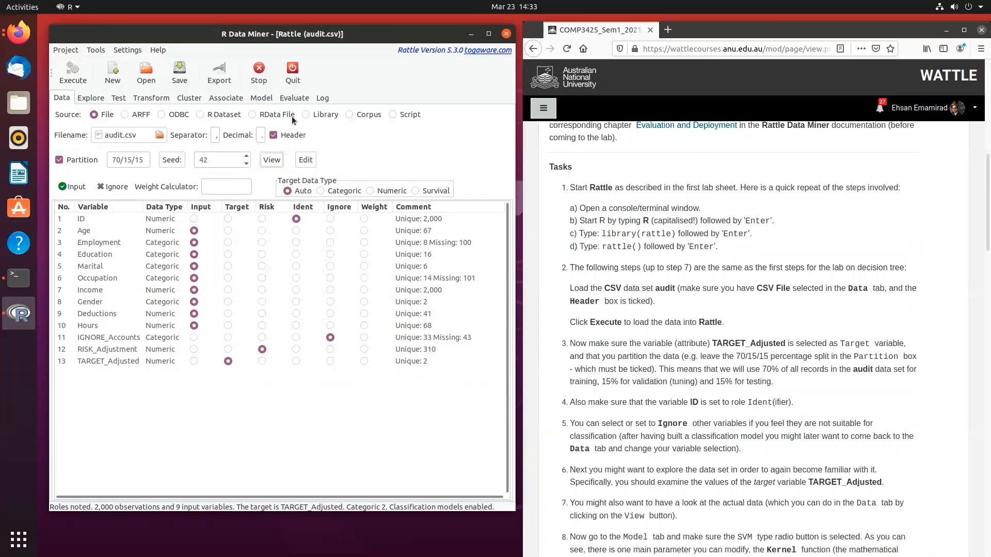
pyautogui.click(262, 99)
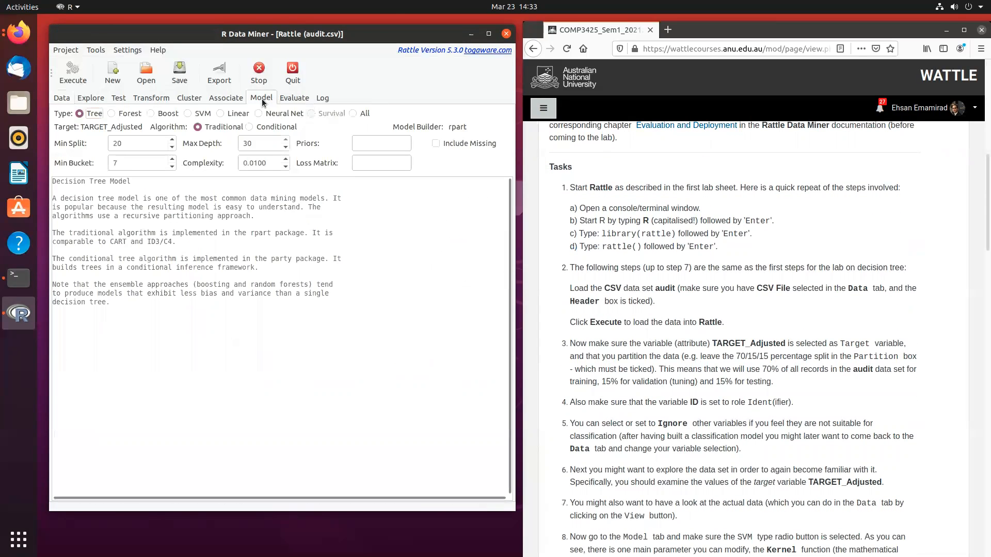
pyautogui.click(188, 113)
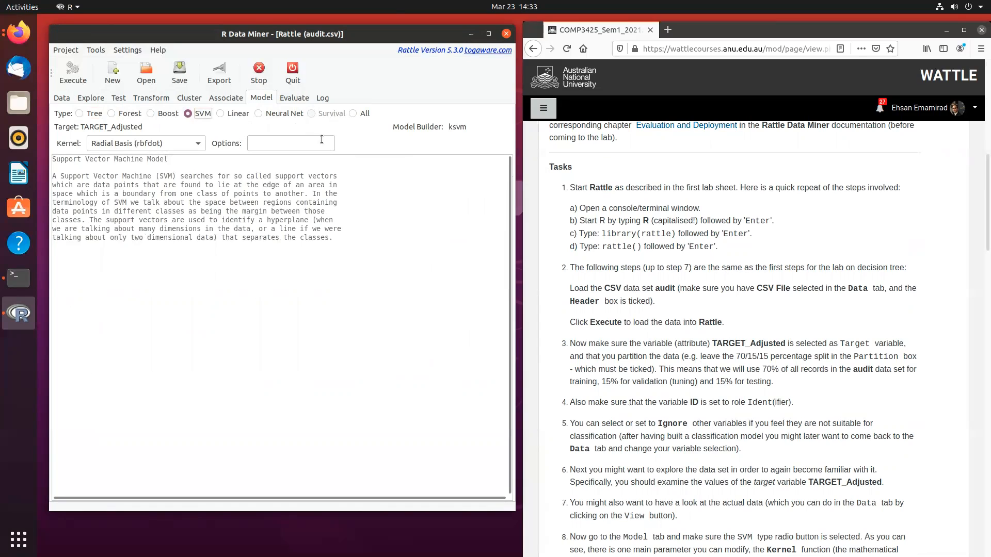
pyautogui.click(200, 147)
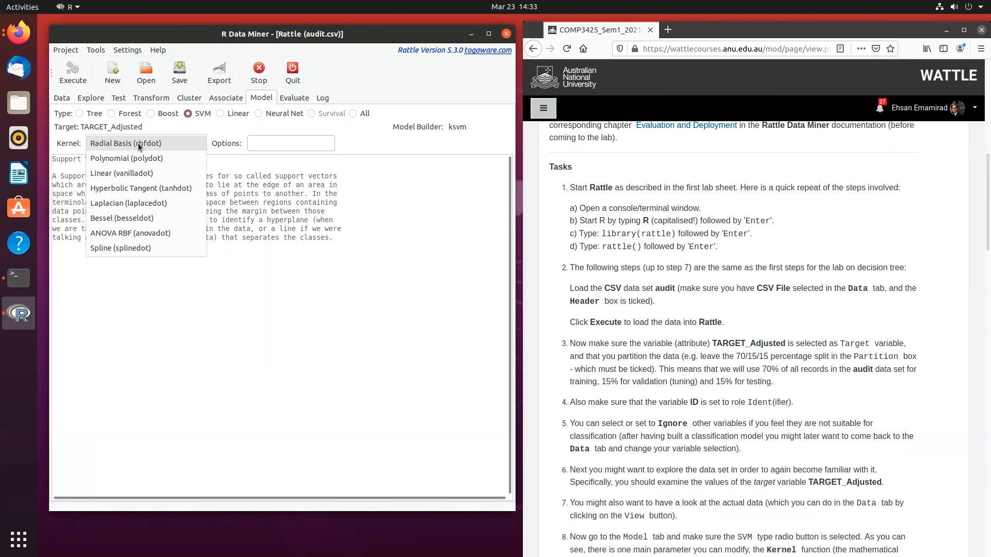
pyautogui.click(293, 148)
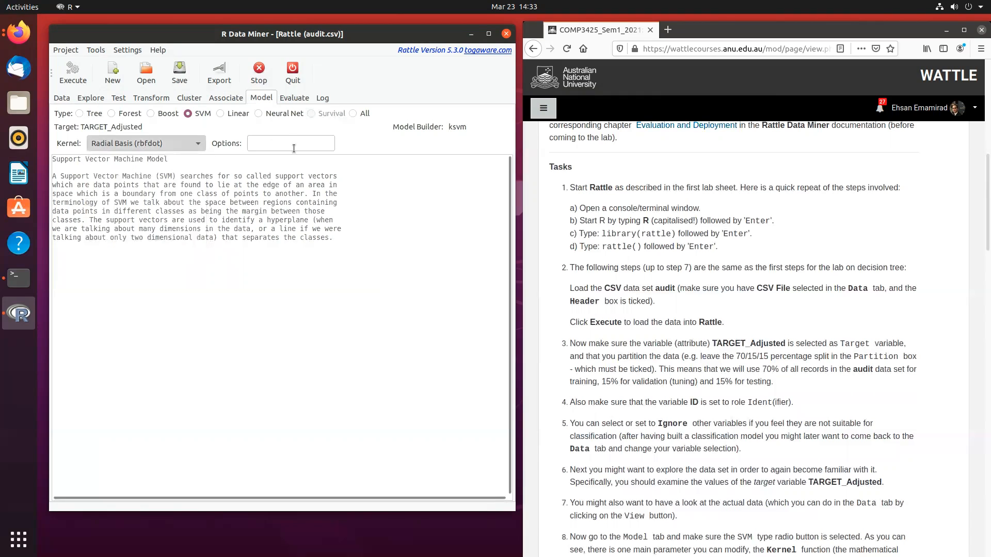
pyautogui.click(268, 143)
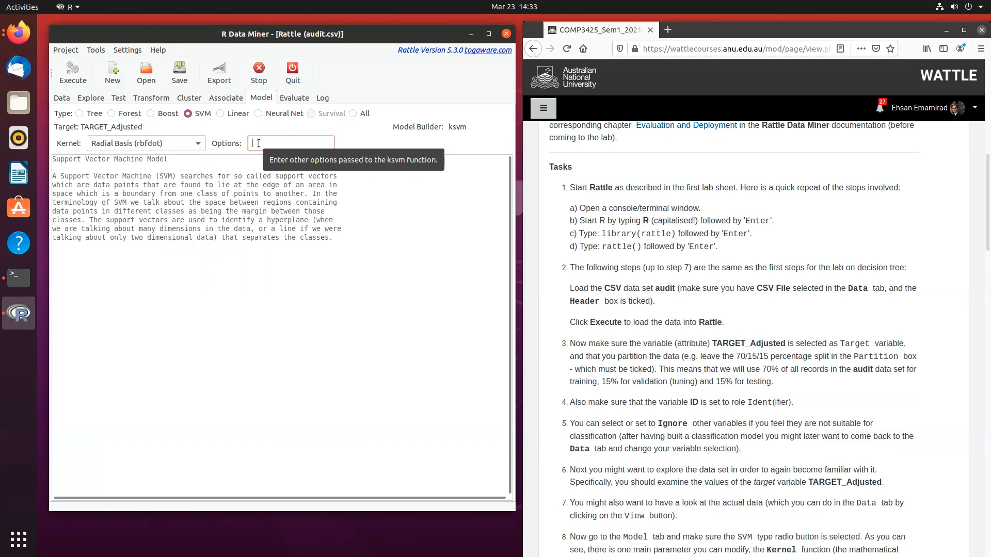
pyautogui.scroll(-3, 803, 297)
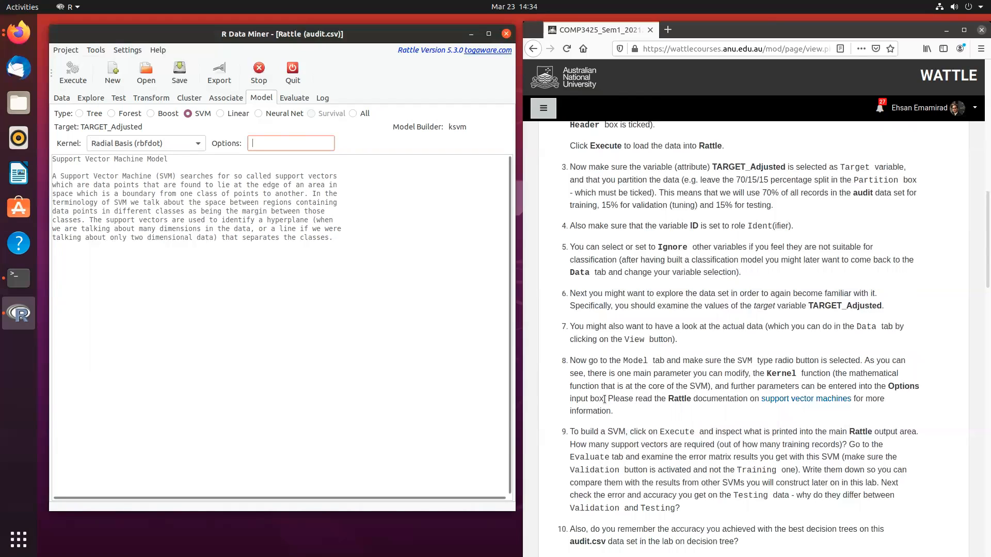
pyautogui.moveTo(887, 385); pyautogui.dragTo(923, 389)
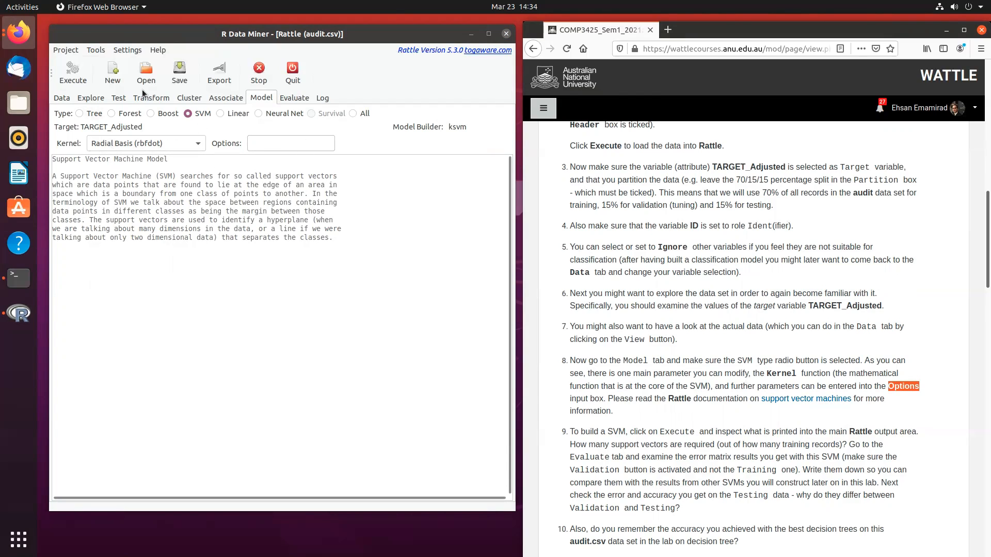
pyautogui.click(66, 73)
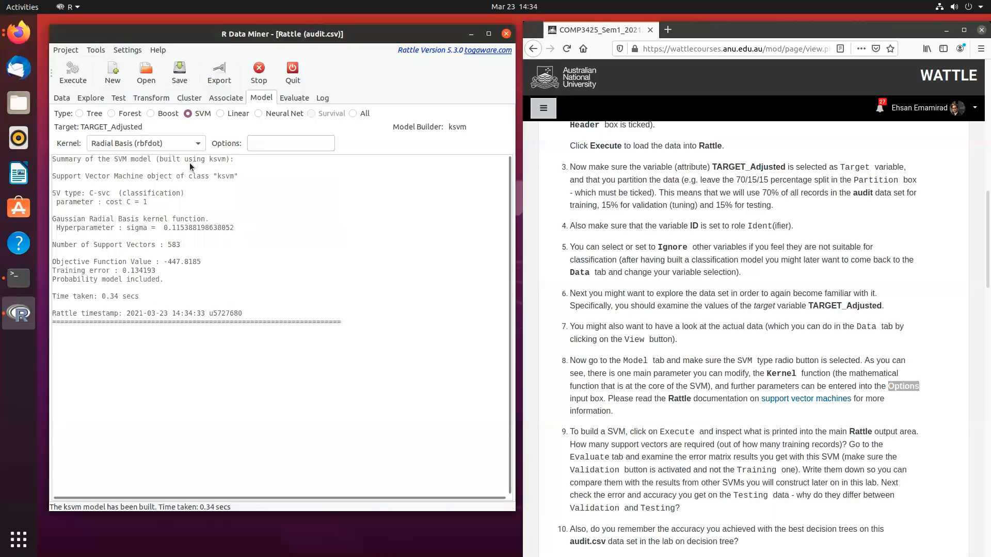
# Step: Examine the SVM summary for its object class, cost parameter, kernel function and number of support vectors
pyautogui.moveTo(192, 176); pyautogui.dragTo(88, 177)
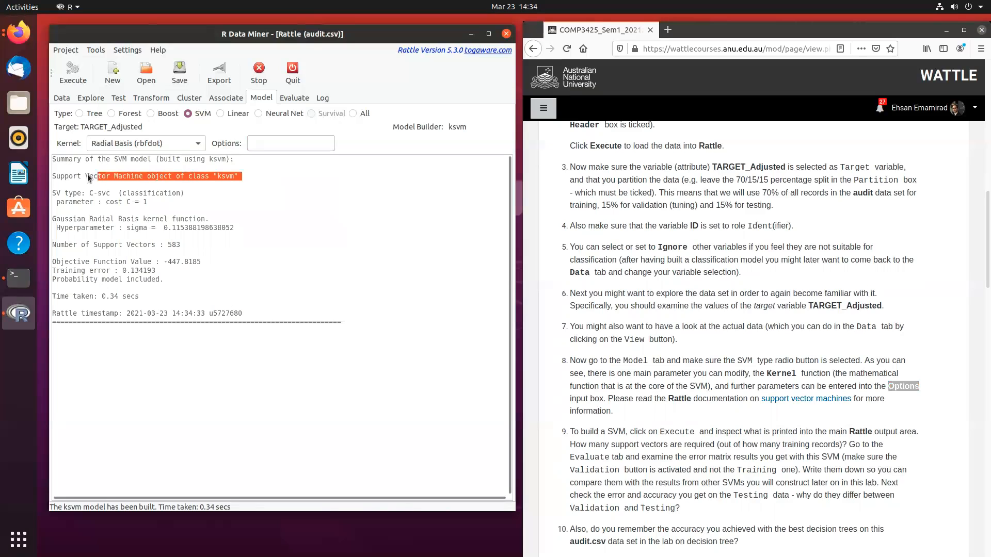
pyautogui.moveTo(154, 202); pyautogui.dragTo(128, 201)
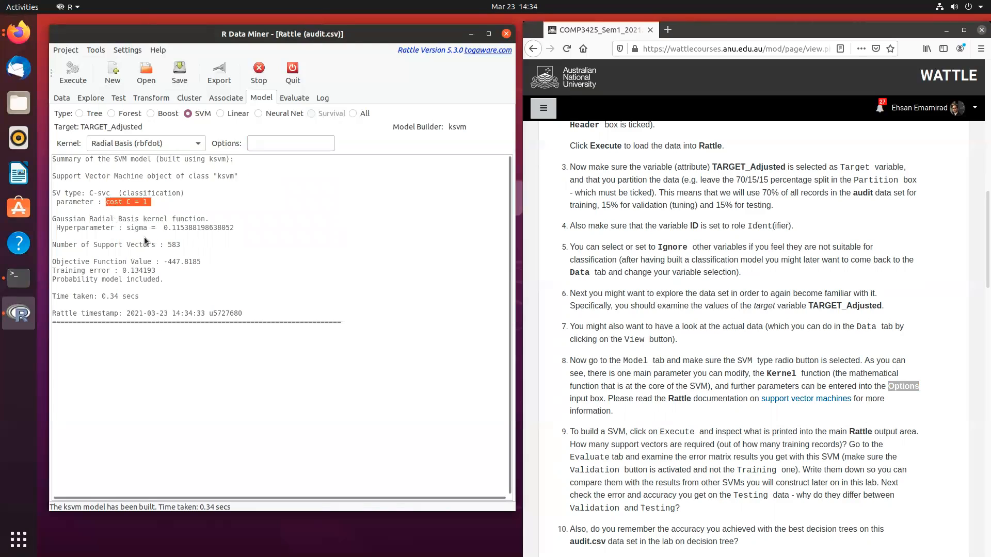
pyautogui.moveTo(209, 220); pyautogui.dragTo(51, 221)
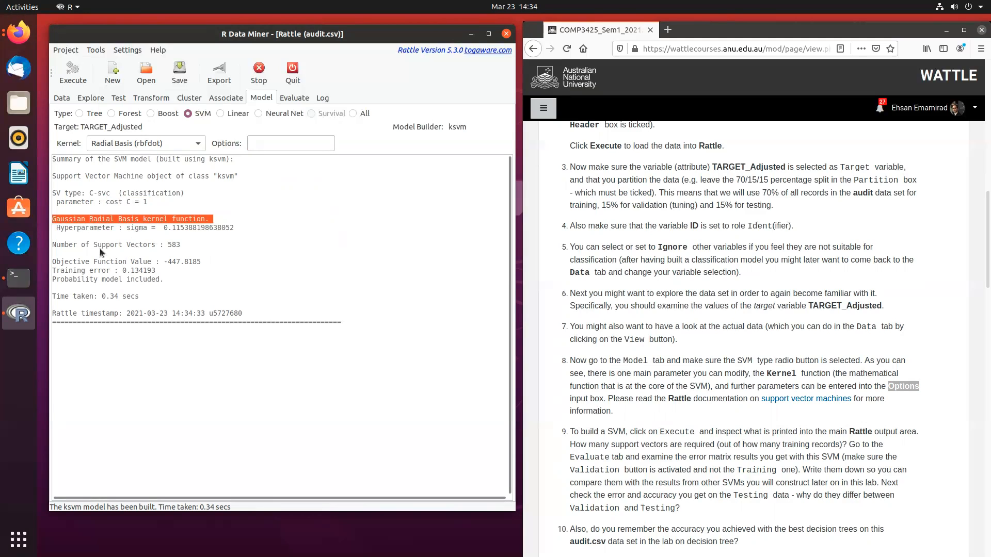
pyautogui.moveTo(182, 247); pyautogui.dragTo(89, 251)
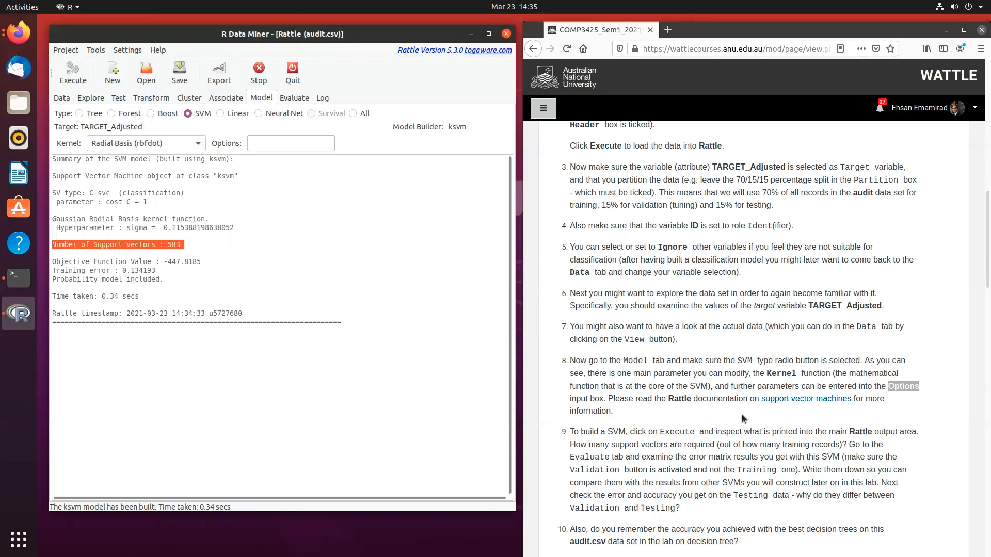
# Step: Generate the Radial Basis SVM's error matrix on the Validation data and review its overall and averaged class errors
pyautogui.scroll(-3, 742, 414)
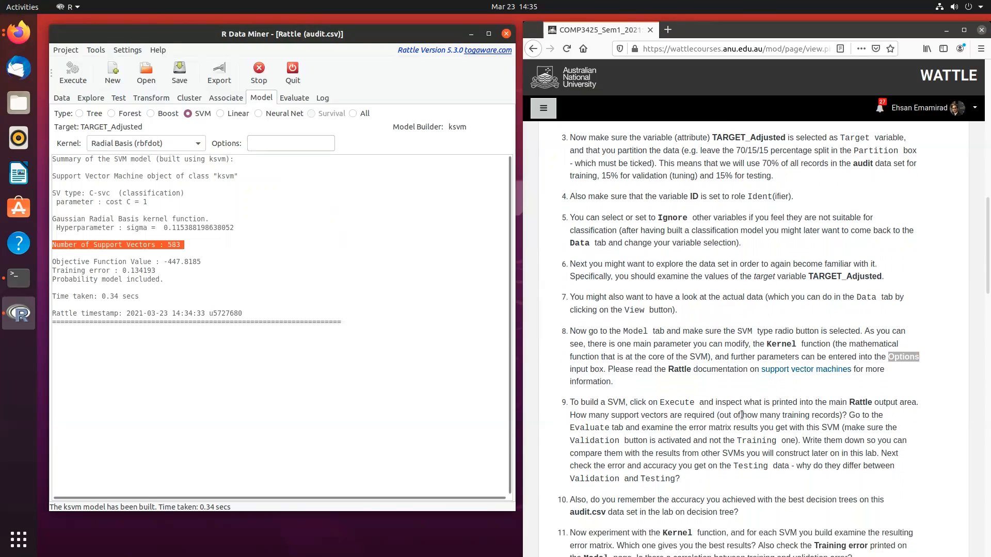
pyautogui.click(683, 422)
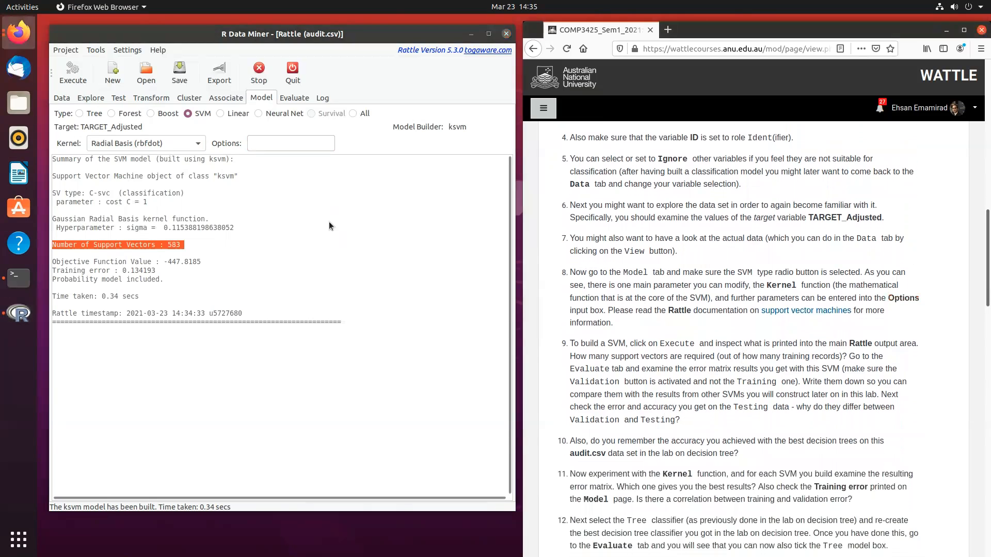
pyautogui.click(295, 98)
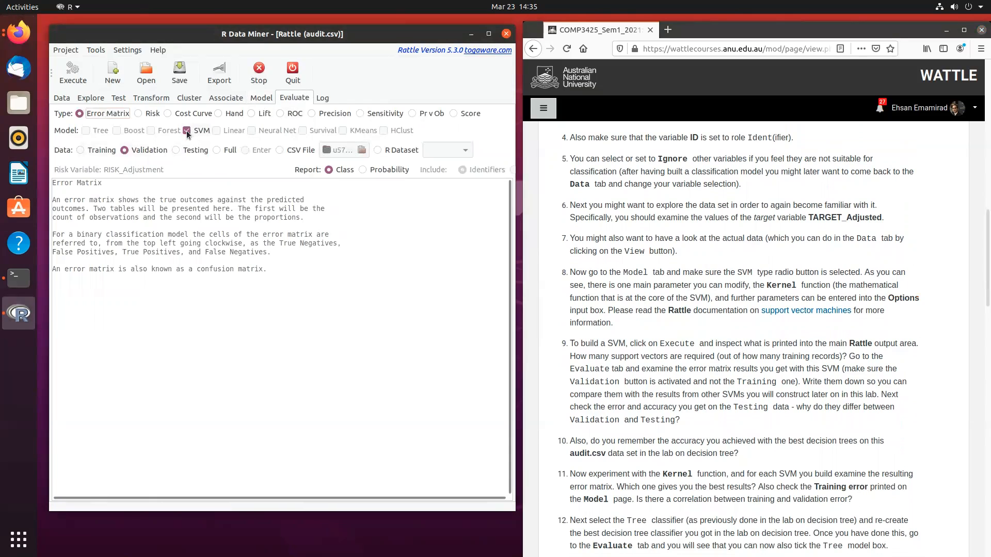
pyautogui.click(69, 70)
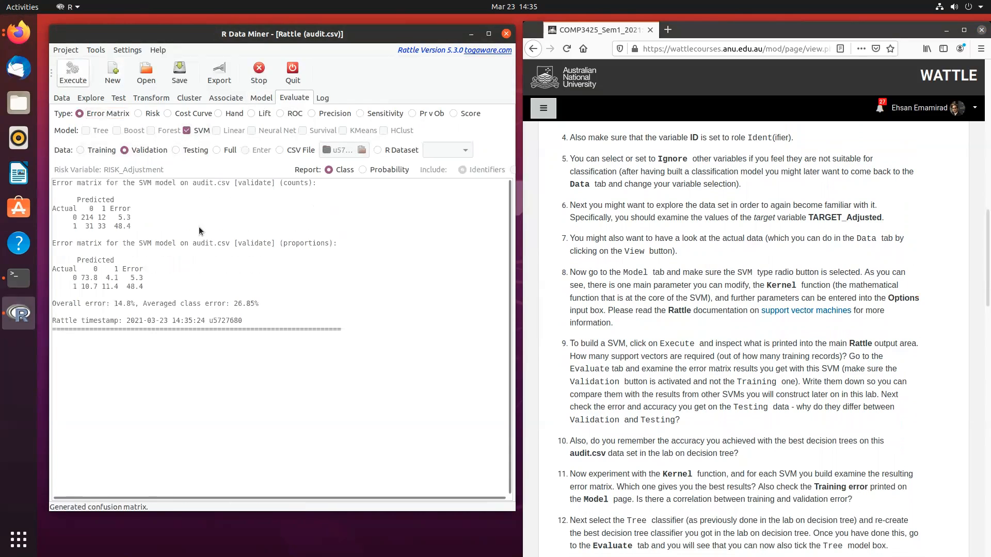
pyautogui.moveTo(259, 304); pyautogui.dragTo(90, 304)
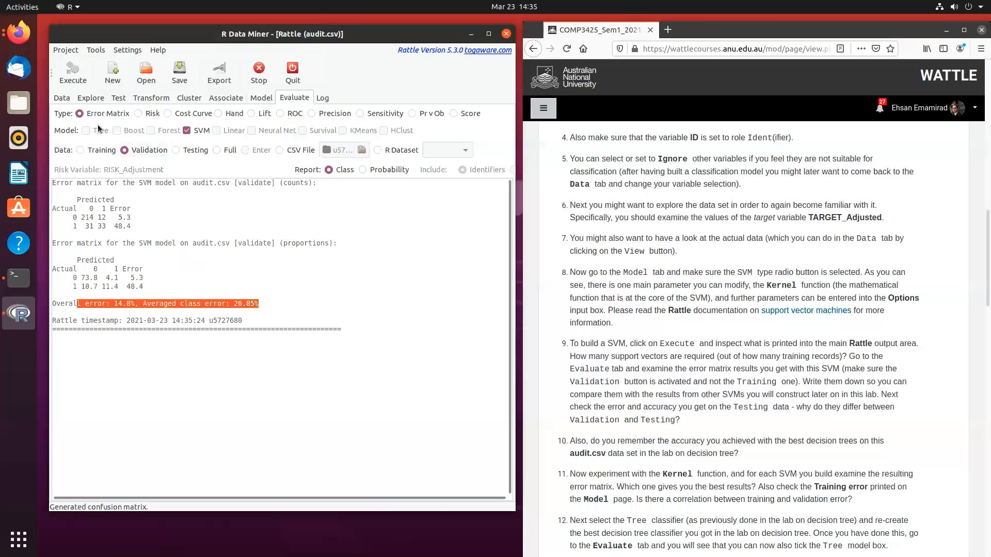
pyautogui.click(61, 98)
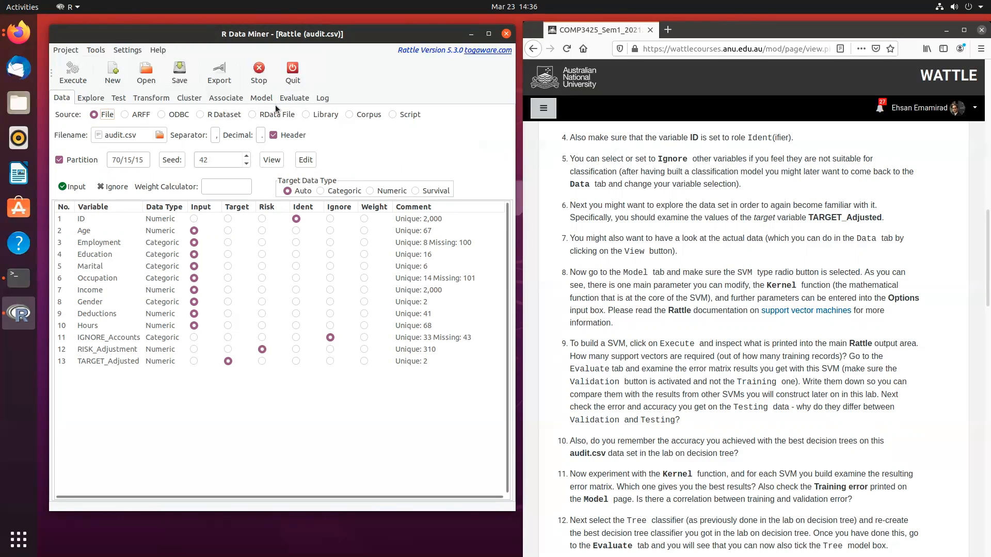
pyautogui.click(303, 99)
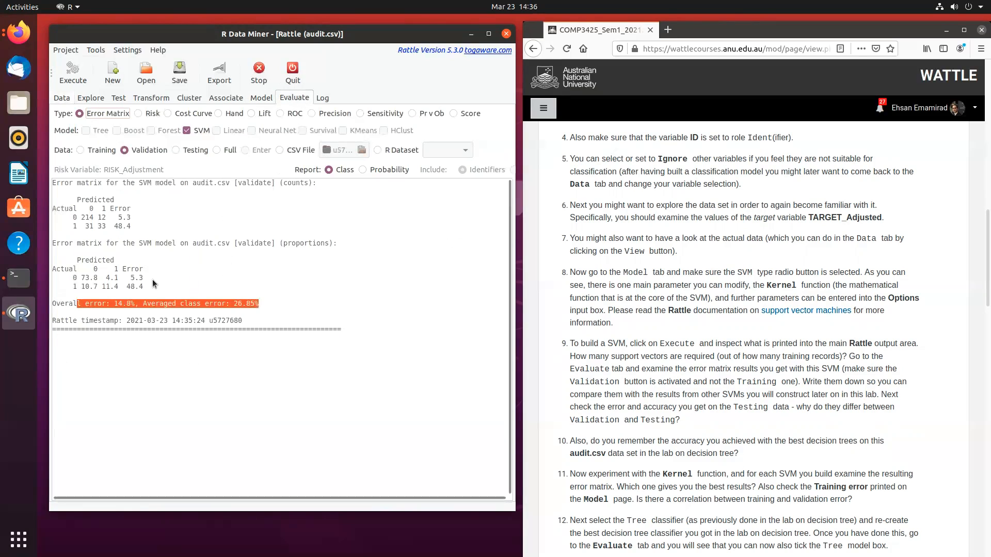
pyautogui.click(168, 310)
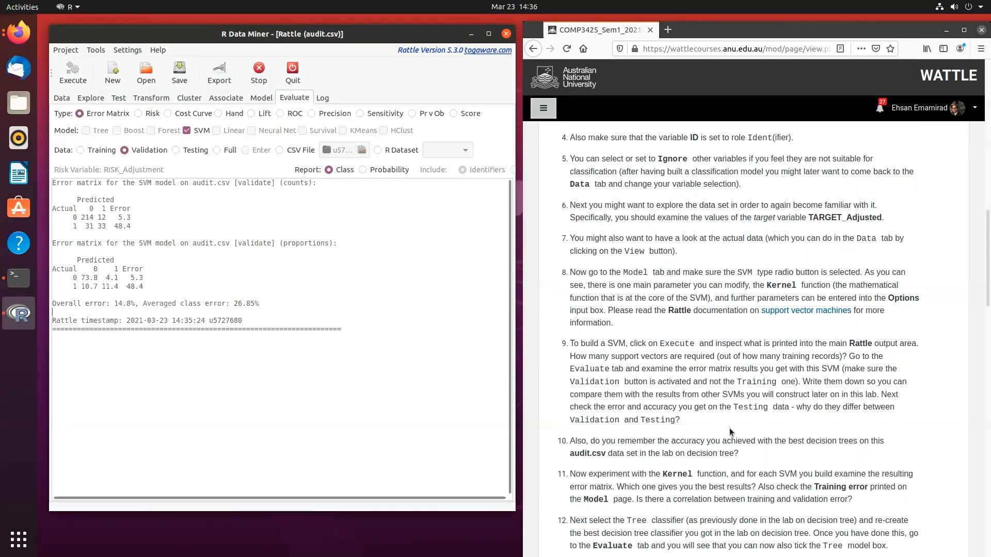
# Step: Generate the Radial Basis SVM's error matrix on the Testing data
pyautogui.scroll(-1, 754, 437)
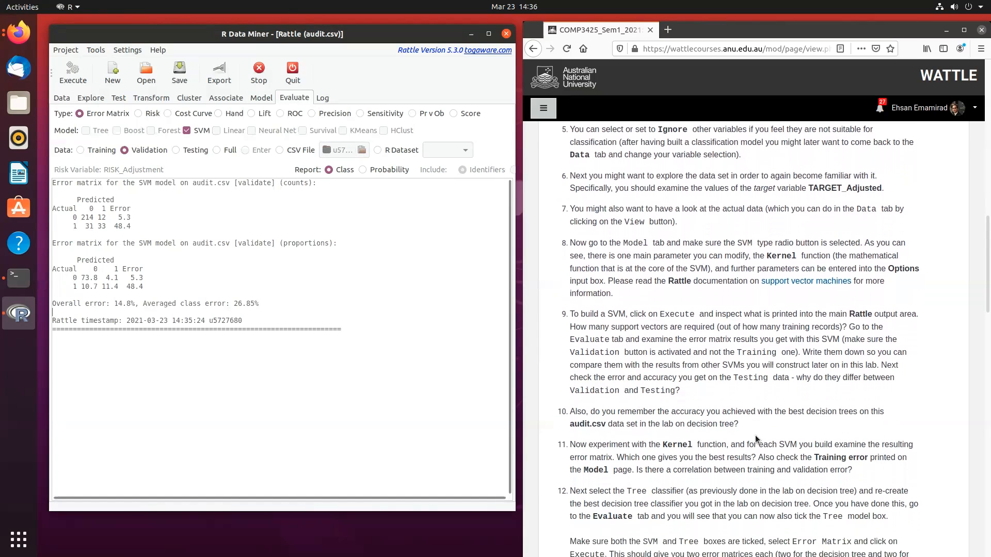
pyautogui.scroll(-2, 686, 429)
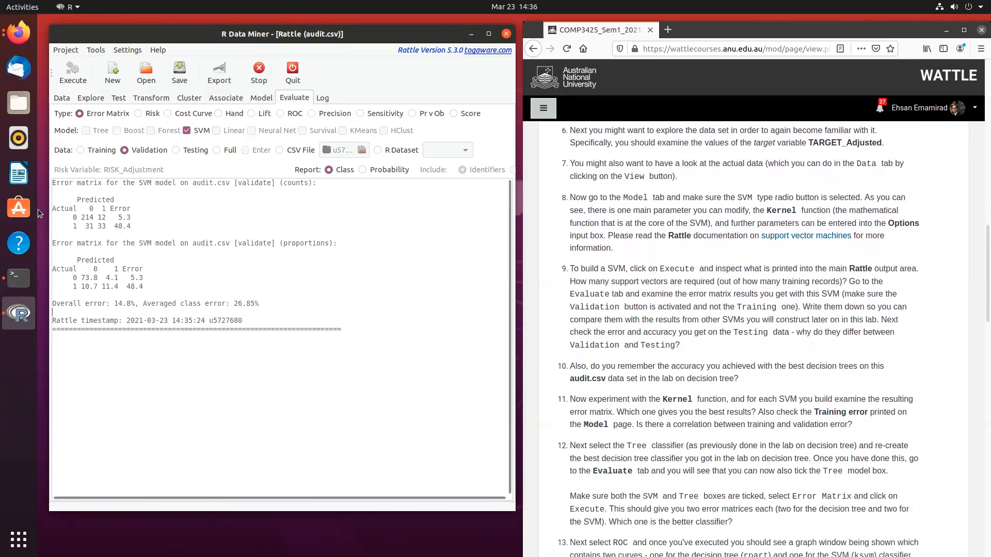
pyautogui.click(176, 150)
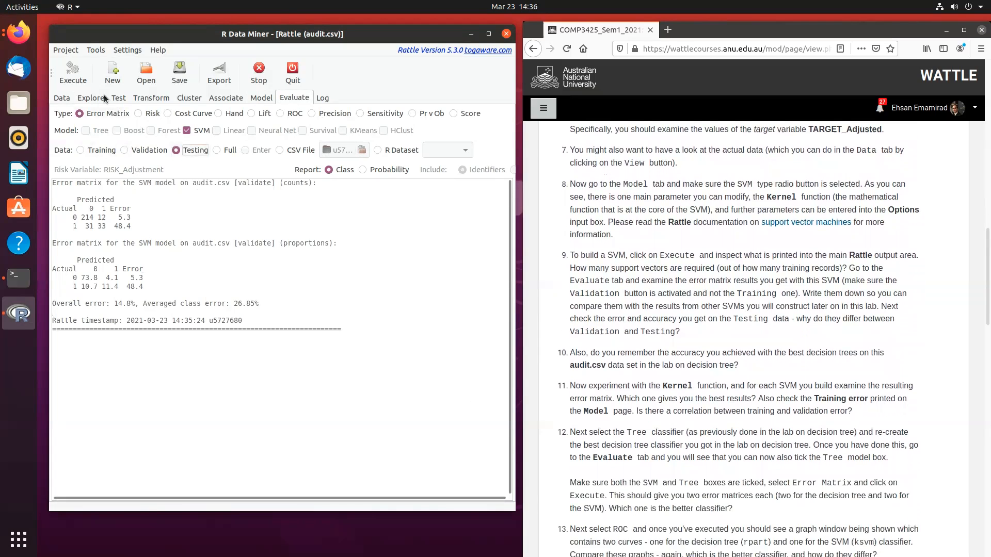
pyautogui.click(76, 73)
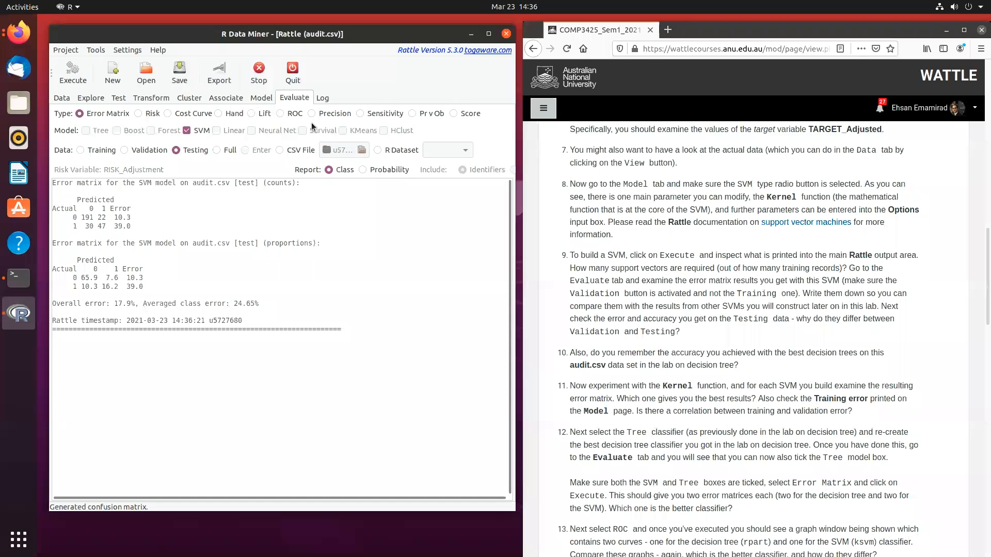
# Step: Rebuild the SVM model with the Polynomial (polydot) kernel of degree 1
pyautogui.click(262, 98)
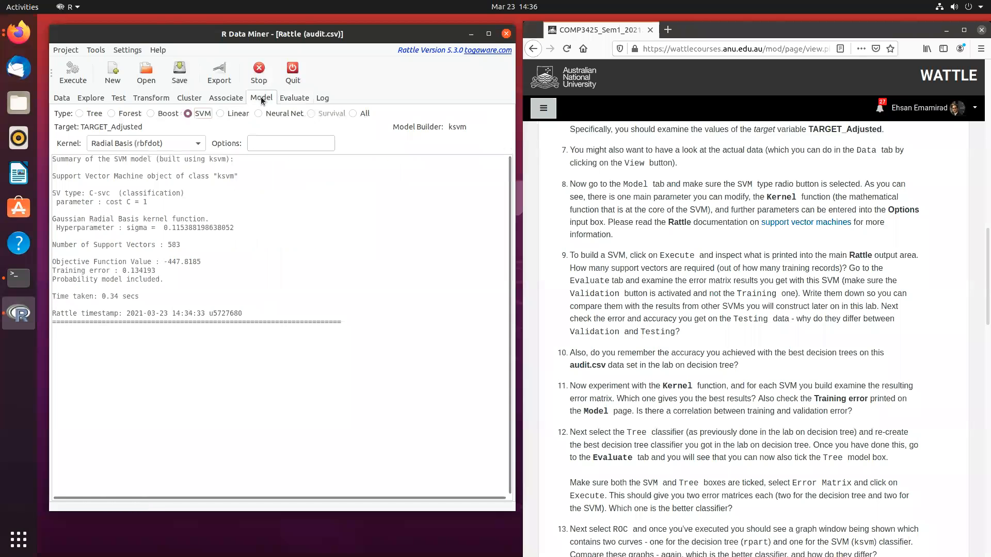
pyautogui.click(200, 143)
pyautogui.click(138, 159)
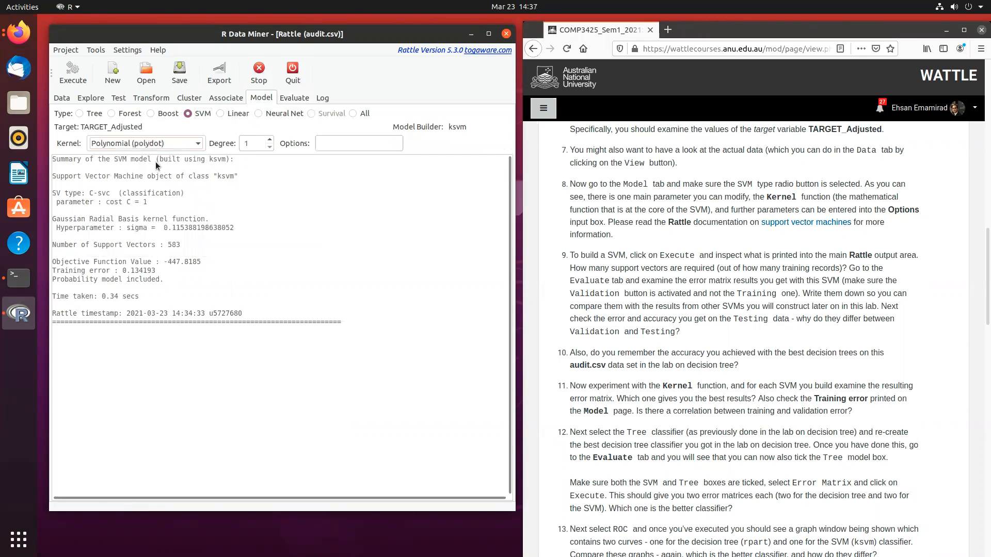
pyautogui.click(69, 70)
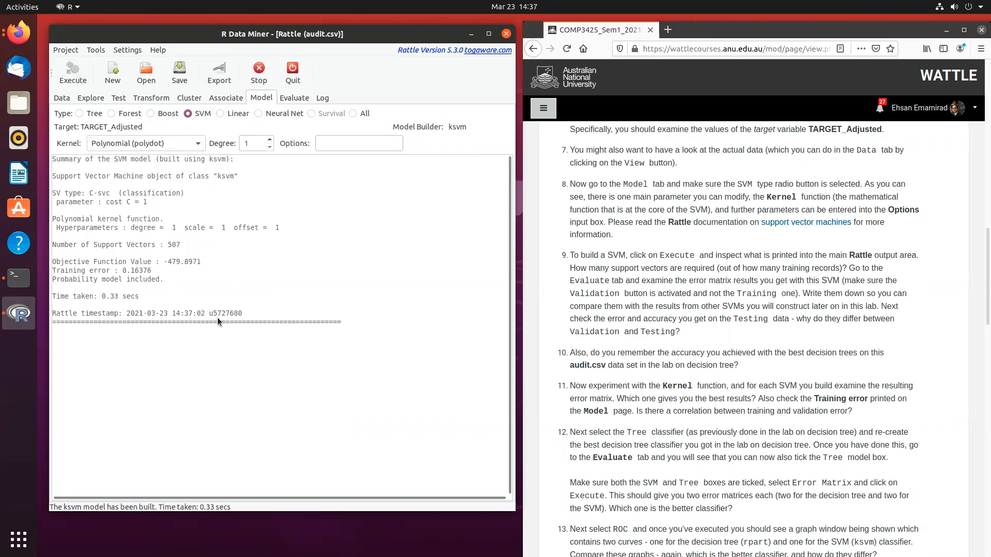
# Step: Generate the Polynomial SVM's error matrix on the Validation data
pyautogui.click(295, 98)
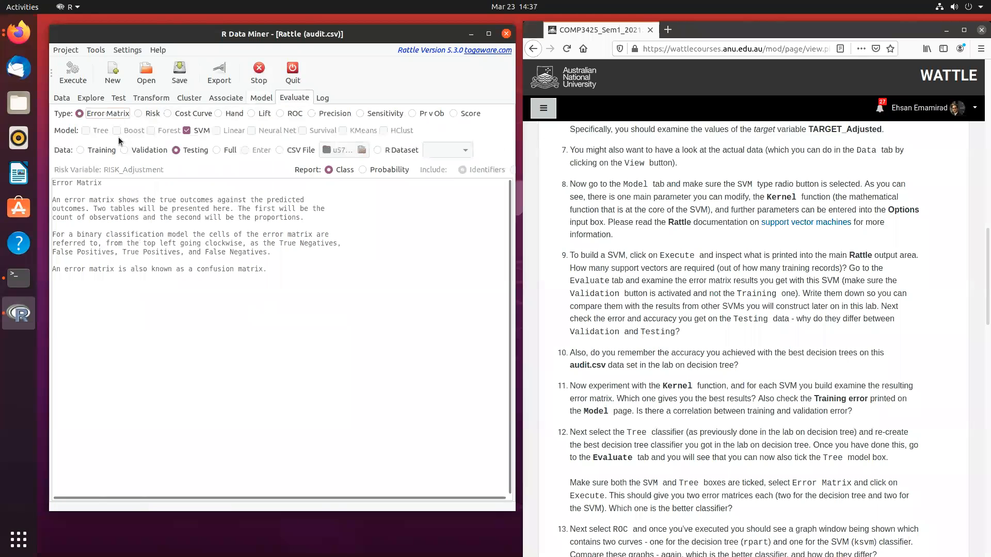
pyautogui.click(123, 150)
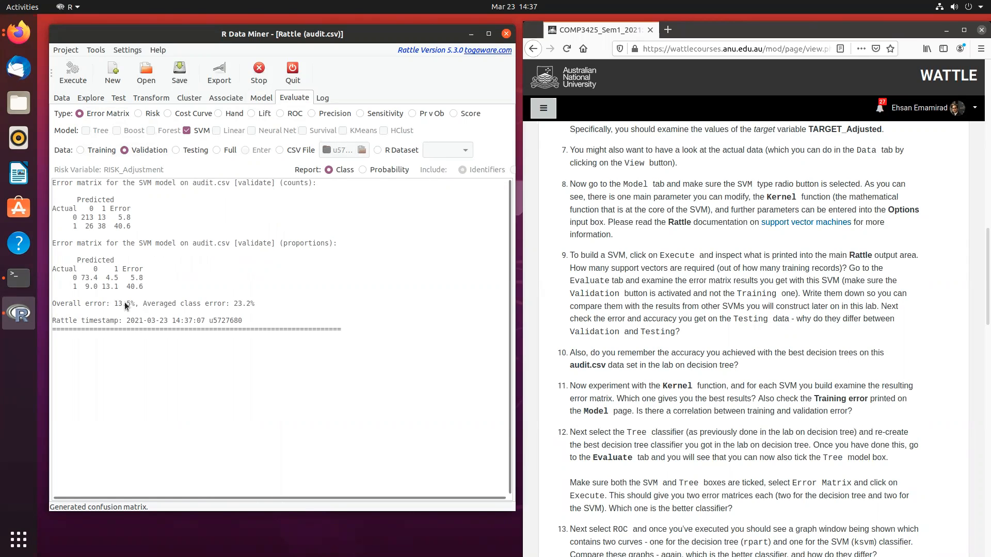
# Step: Rebuild the SVM model with the Linear (vanilladot) kernel and generate its error matrix on the Validation data
pyautogui.click(264, 97)
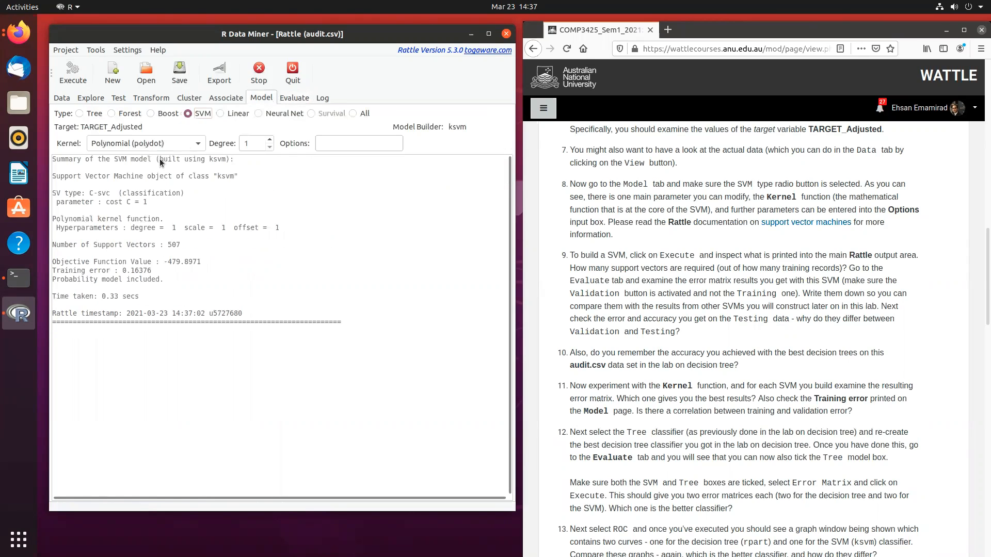
pyautogui.click(199, 142)
pyautogui.click(131, 158)
pyautogui.click(73, 72)
pyautogui.click(297, 98)
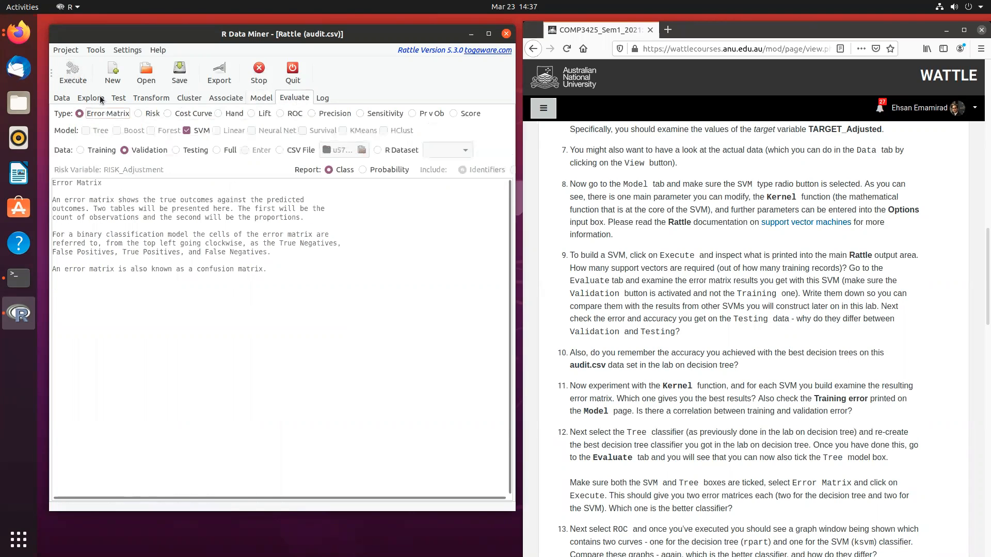
pyautogui.click(79, 73)
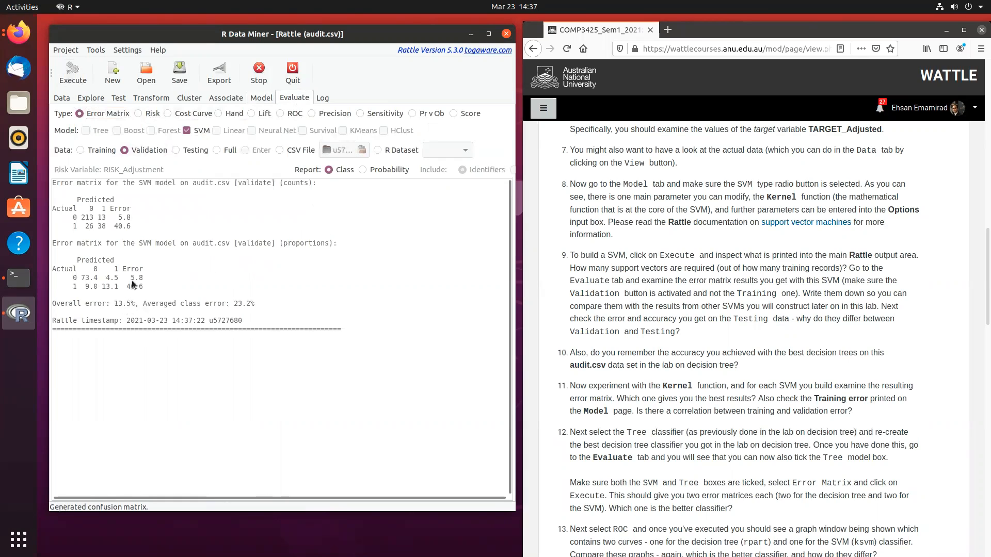
# Step: Rebuild the SVM model with the Radial Basis (rbfdot) kernel
pyautogui.click(263, 98)
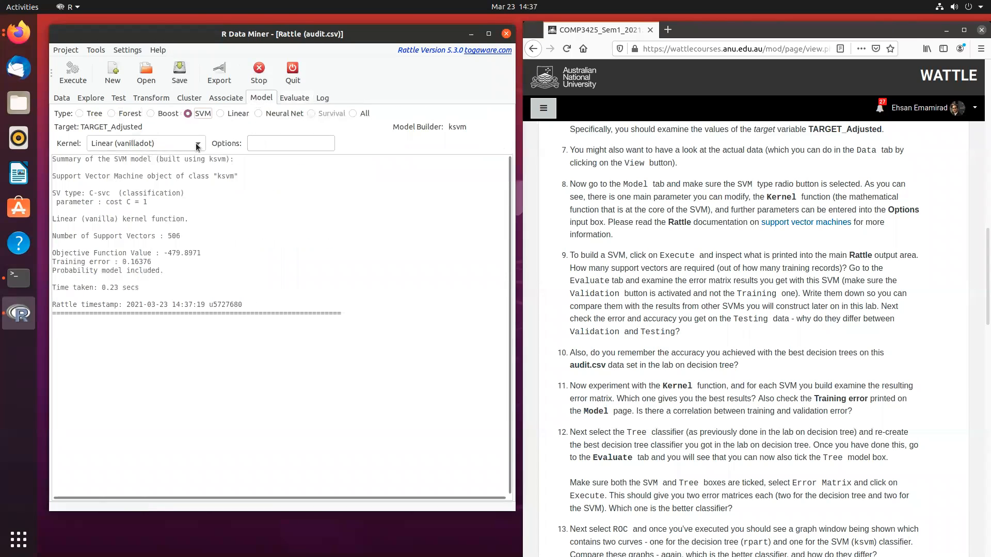
pyautogui.click(199, 144)
pyautogui.click(119, 81)
pyautogui.click(73, 72)
pyautogui.click(290, 99)
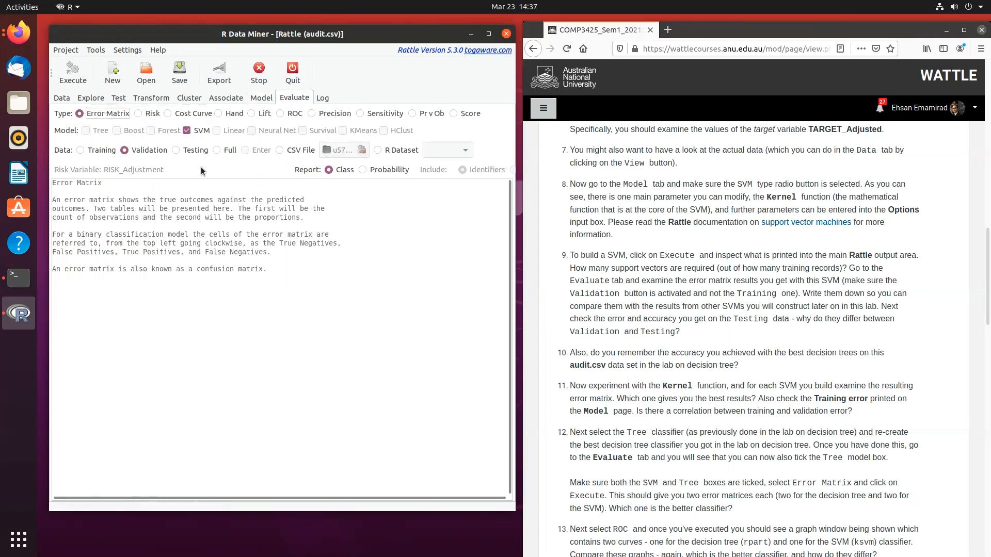
# Step: Build a decision tree model with the Traditional algorithm and the parameters left as set
pyautogui.click(259, 98)
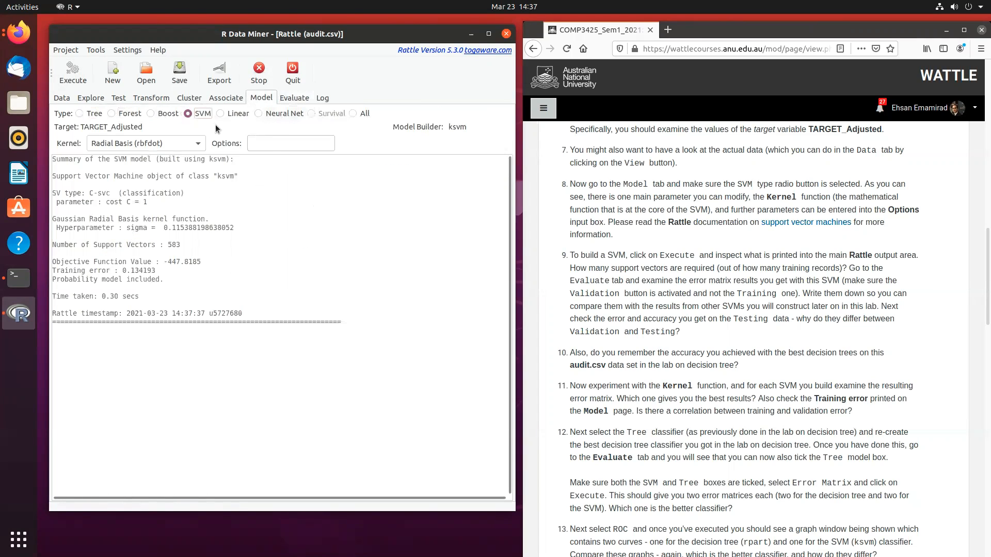
pyautogui.click(82, 113)
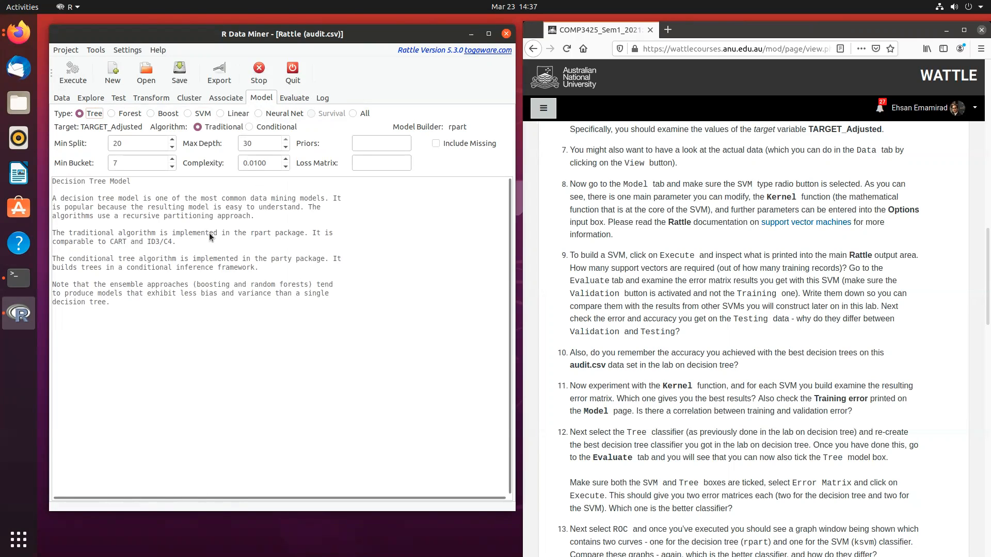
pyautogui.click(71, 71)
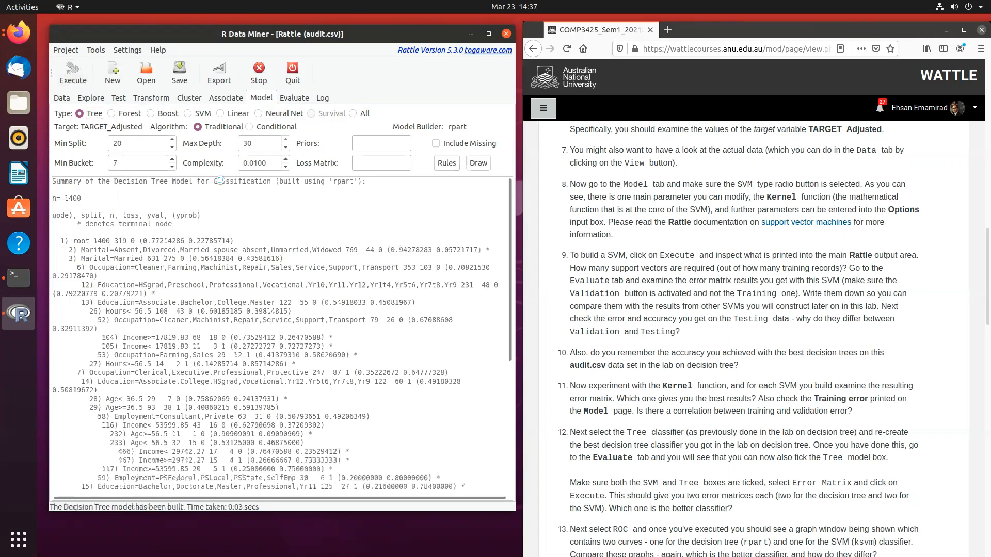
# Step: Generate the error matrices of both the Tree and SVM models on the Validation data and compare their overall errors
pyautogui.click(294, 100)
pyautogui.click(67, 73)
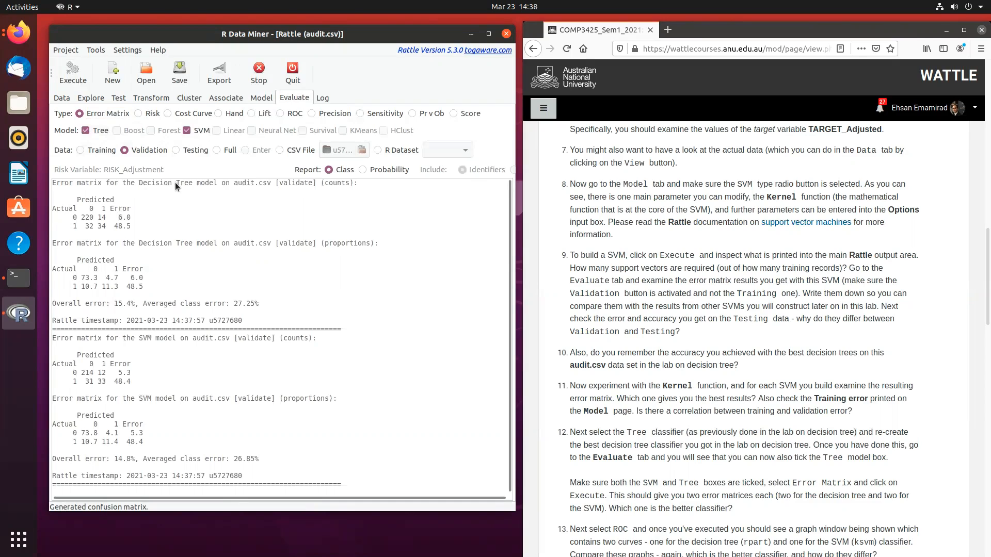
pyautogui.moveTo(135, 305); pyautogui.dragTo(114, 305)
pyautogui.moveTo(176, 338); pyautogui.dragTo(123, 338)
pyautogui.moveTo(135, 459); pyautogui.dragTo(113, 460)
# Step: Generate the ROC curves of the Tree and SVM models on the Validation data
pyautogui.scroll(-4, 600, 433)
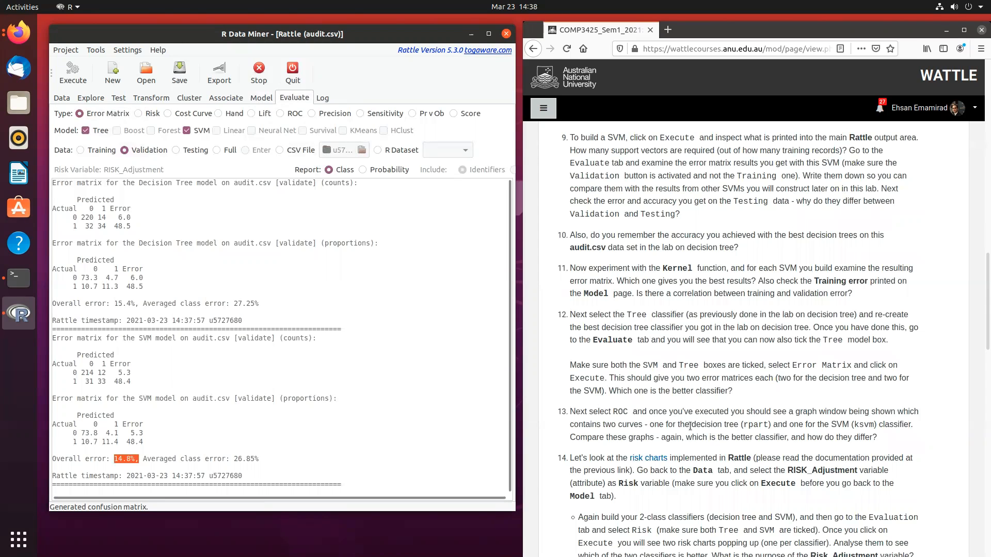
pyautogui.click(280, 113)
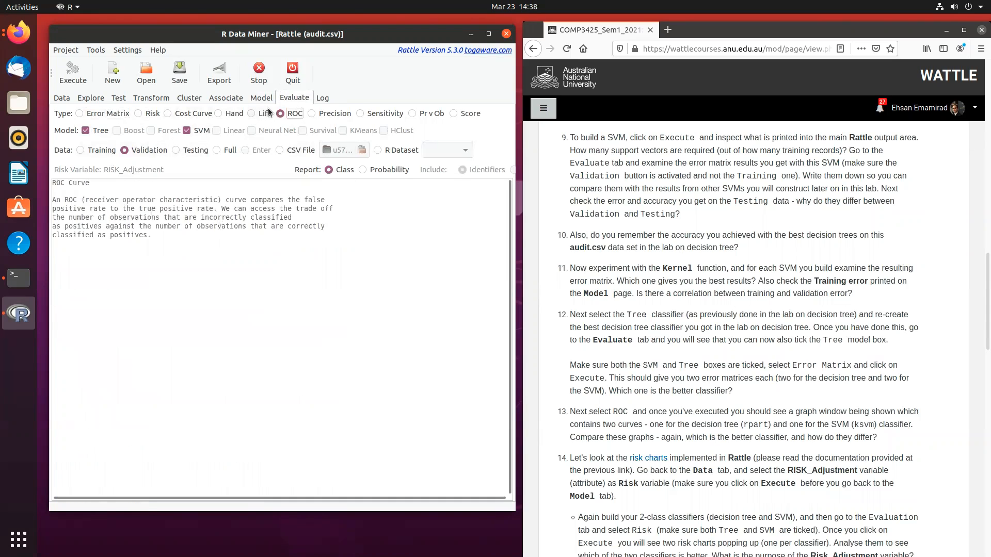
pyautogui.click(73, 71)
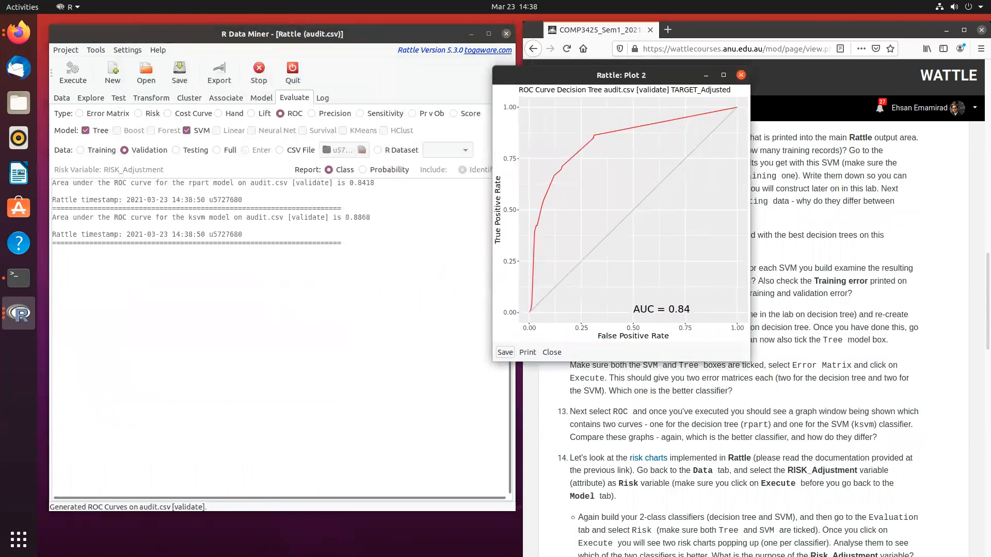
# Step: Compare the SVM and decision tree ROC plots side by side, including their AUC, and close both plot windows
pyautogui.moveTo(365, 88); pyautogui.dragTo(380, 78)
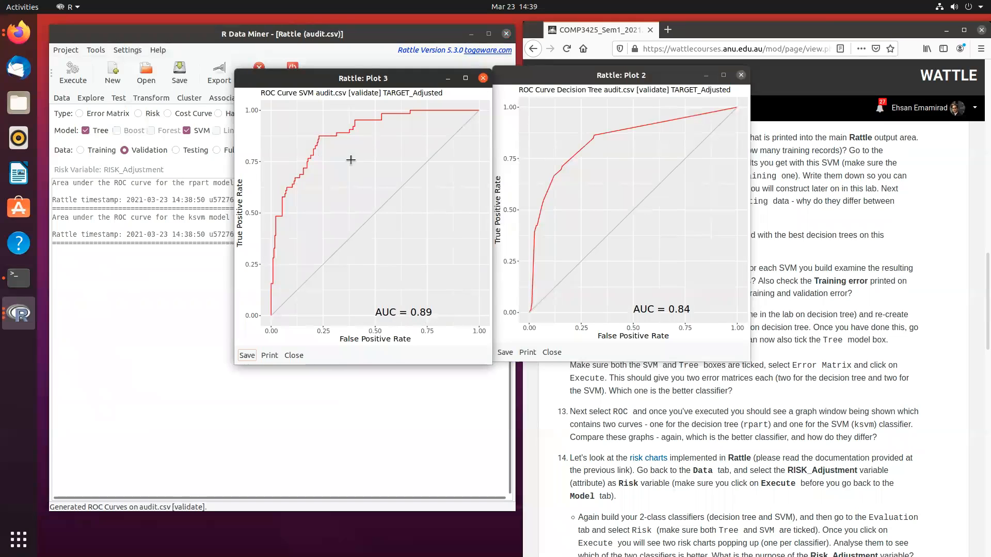
pyautogui.moveTo(352, 77); pyautogui.dragTo(324, 75)
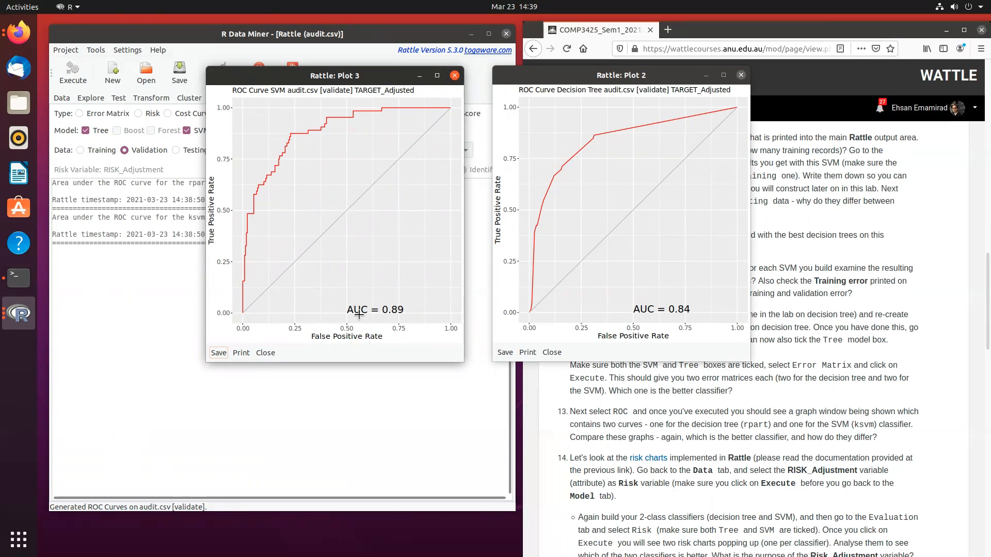
pyautogui.click(741, 75)
pyautogui.click(454, 76)
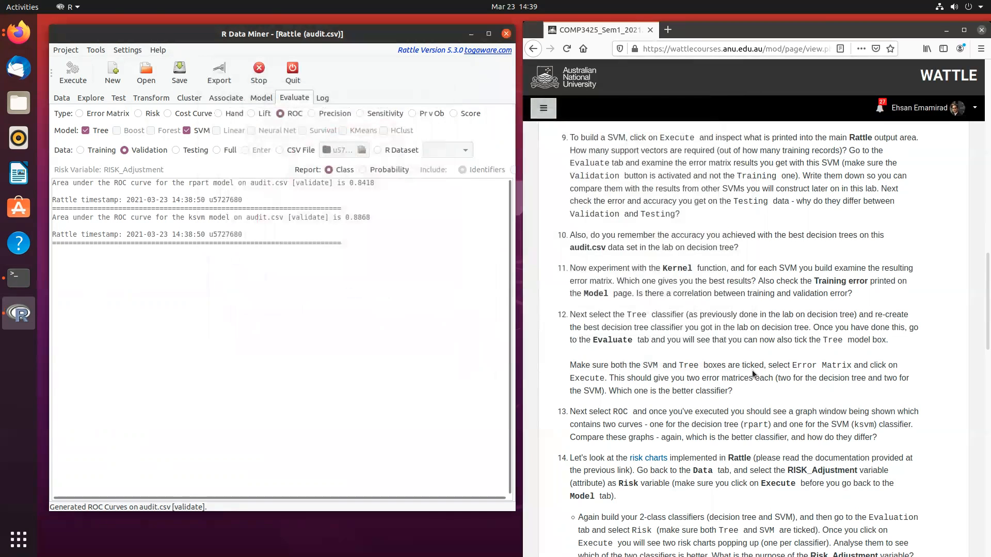
# Step: Read the lab's risk chart instructions and generate Risk charts for the Tree and SVM models on the Validation data
pyautogui.scroll(-2, 752, 370)
pyautogui.scroll(-2, 711, 414)
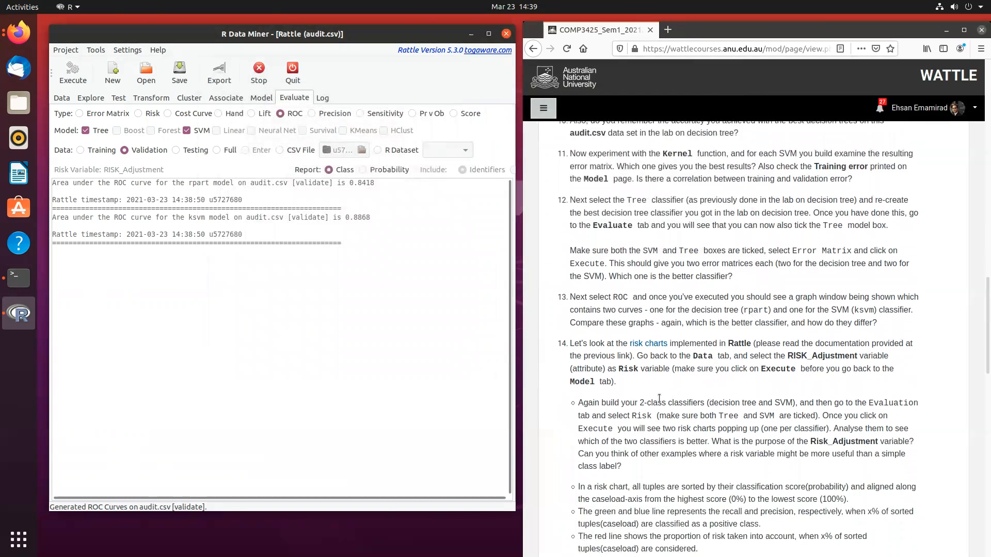
pyautogui.tripleClick(711, 351)
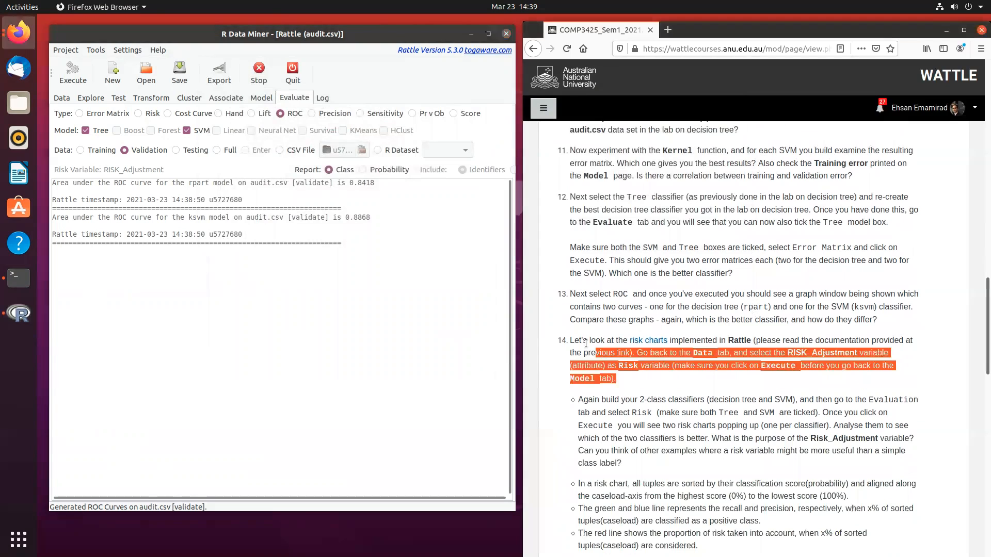
pyautogui.click(703, 340)
pyautogui.moveTo(669, 341); pyautogui.dragTo(629, 341)
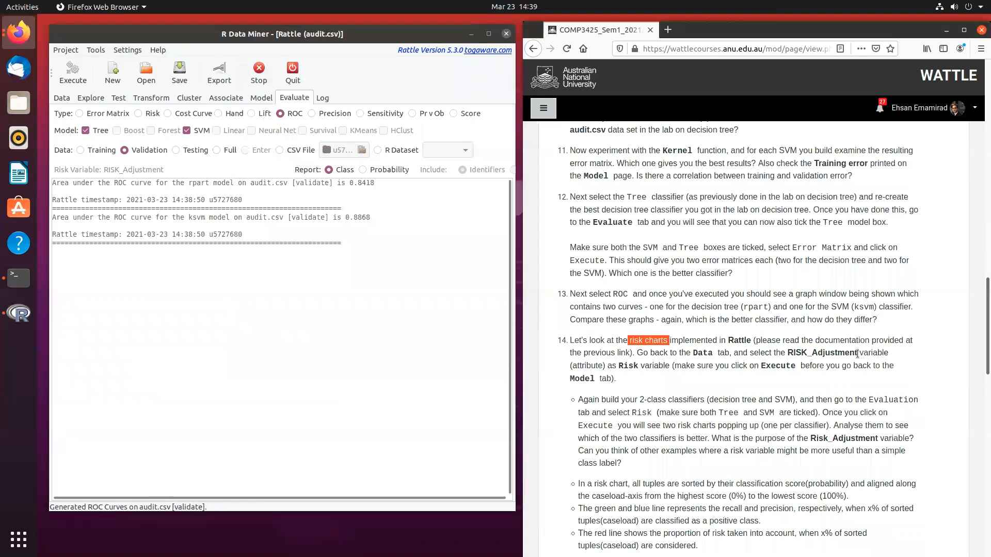
pyautogui.scroll(-3, 722, 387)
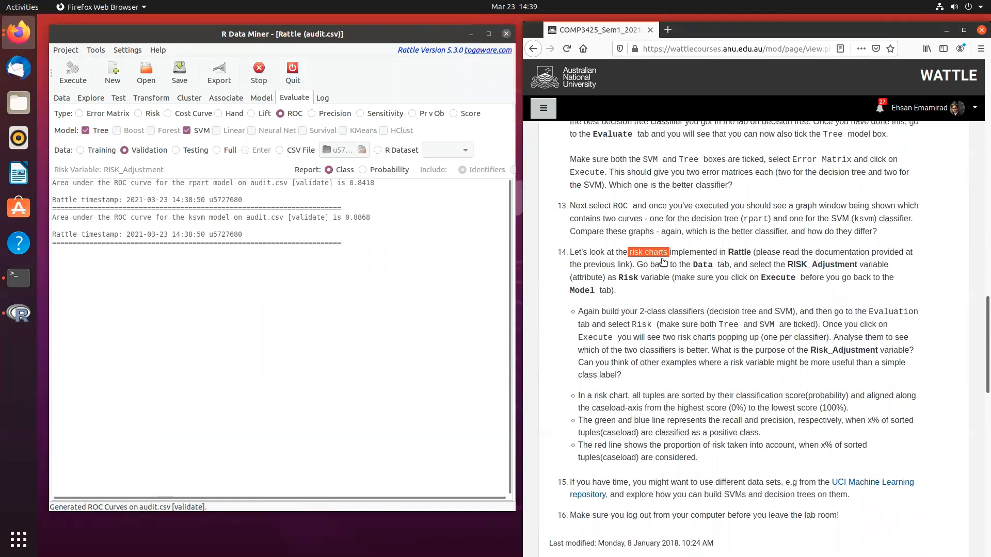
pyautogui.click(138, 113)
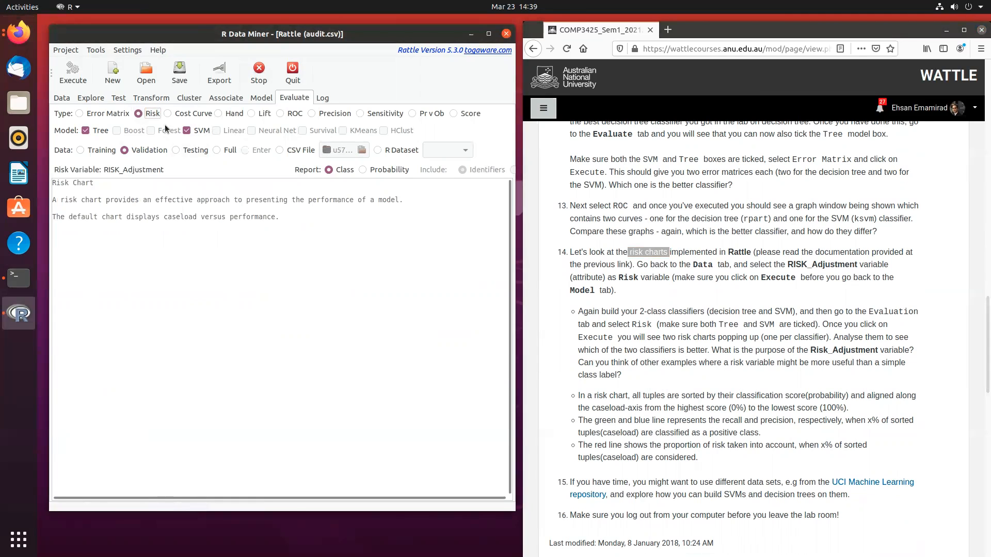
pyautogui.click(67, 73)
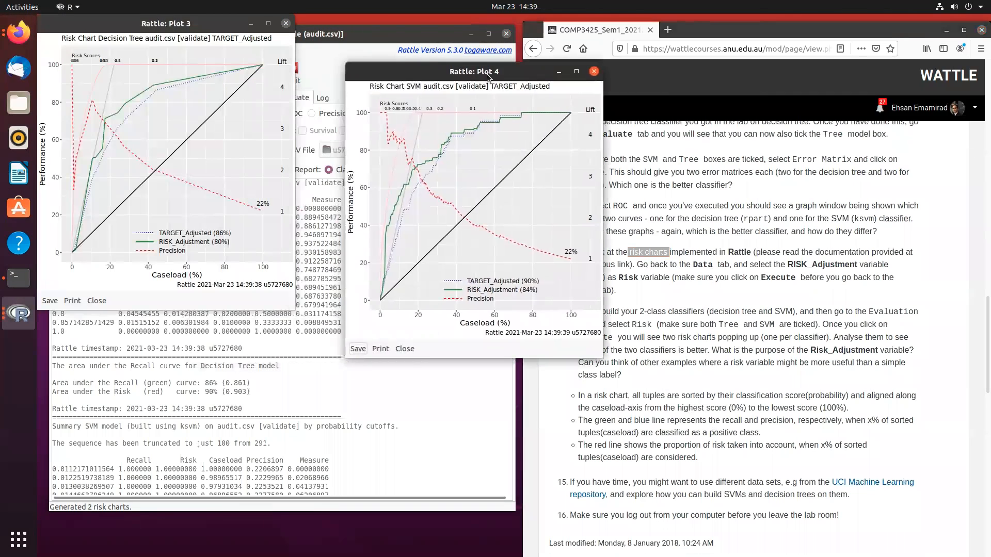
# Step: Compare the decision tree and SVM risk charts side by side and close both plot windows
pyautogui.moveTo(488, 78); pyautogui.dragTo(604, 74)
pyautogui.moveTo(209, 29); pyautogui.dragTo(359, 74)
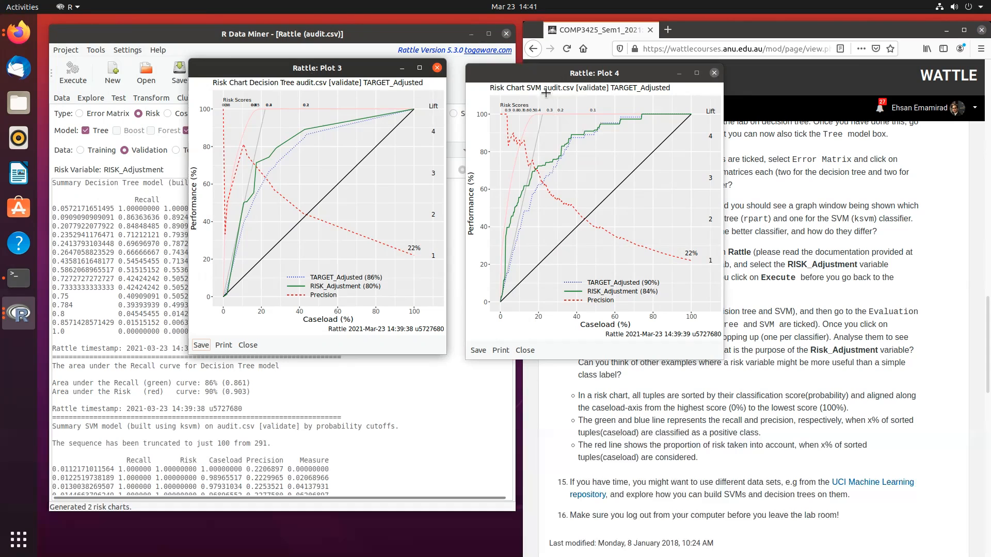
pyautogui.click(715, 74)
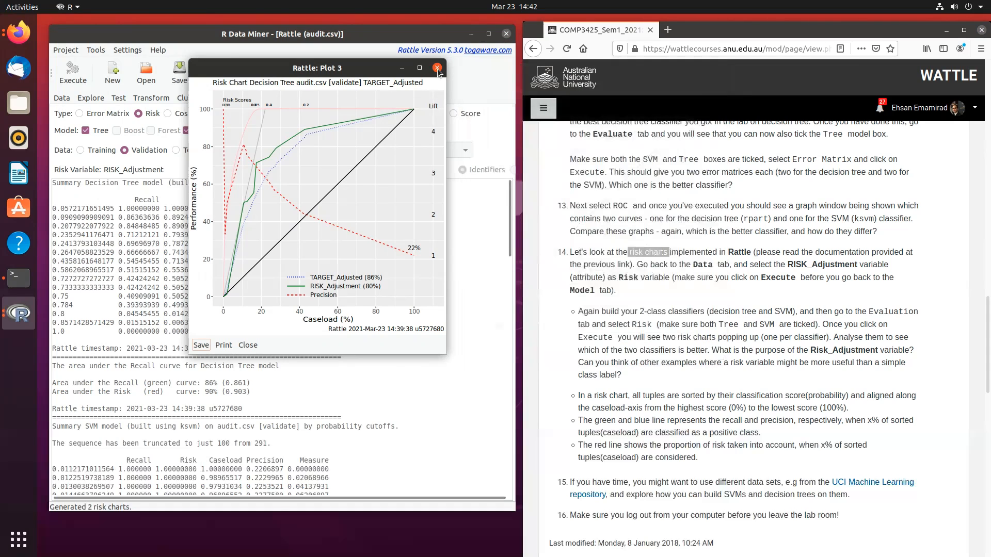
pyautogui.click(437, 68)
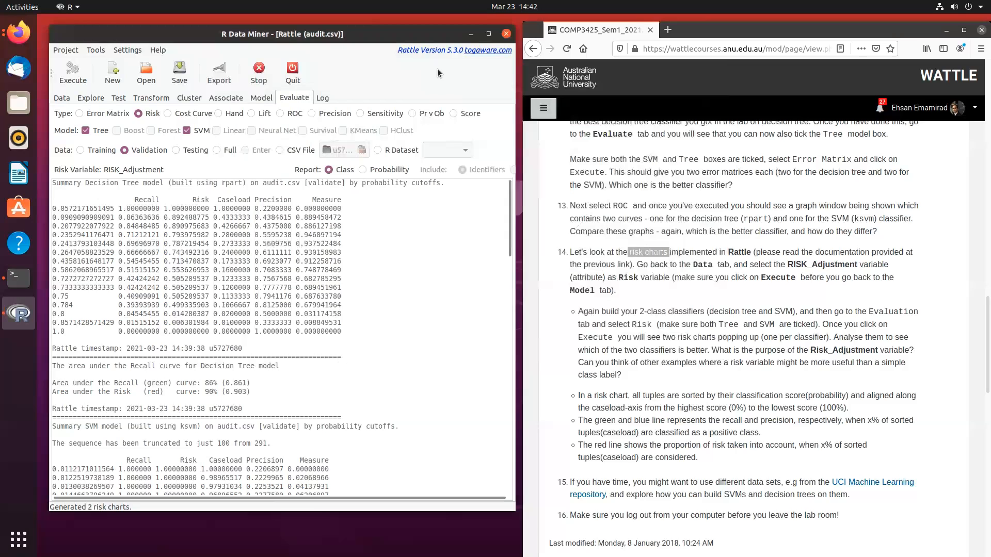